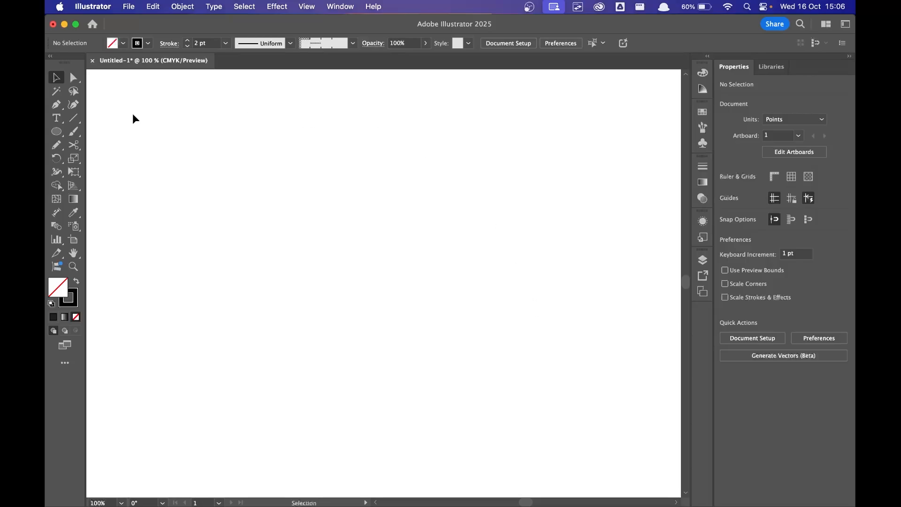
Draw a horizontal line about 331 pt long across the artboard with the Line Segment tool
click(74, 119)
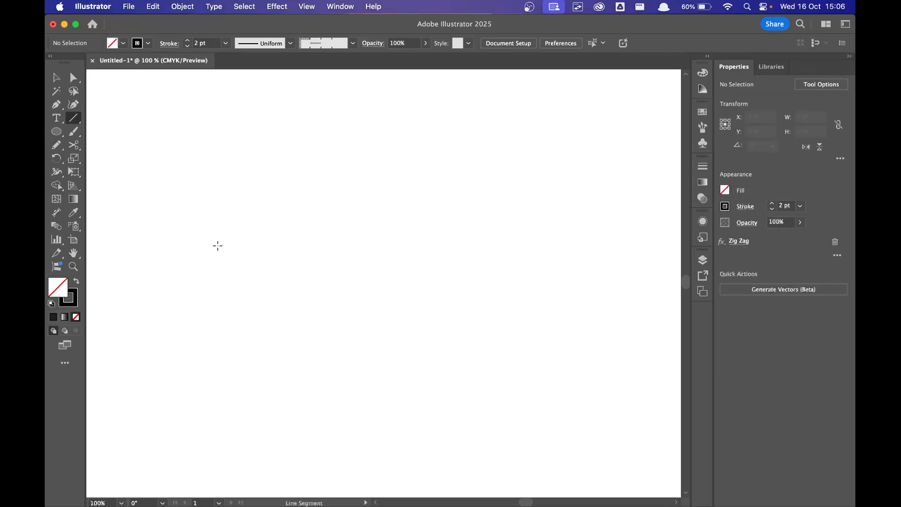
drag(216, 245, 547, 270)
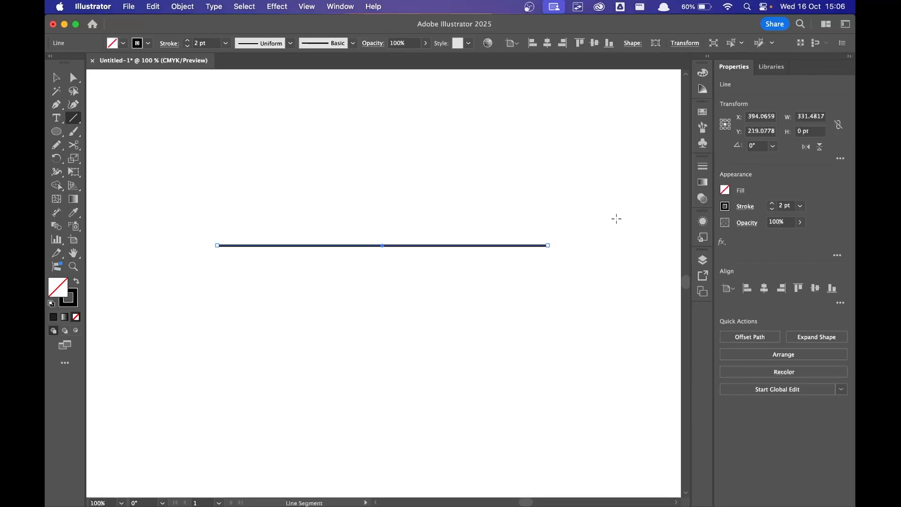
Apply a Zig Zag effect to the line with smooth points, 15 pt absolute size and 10 ridges per segment
click(280, 10)
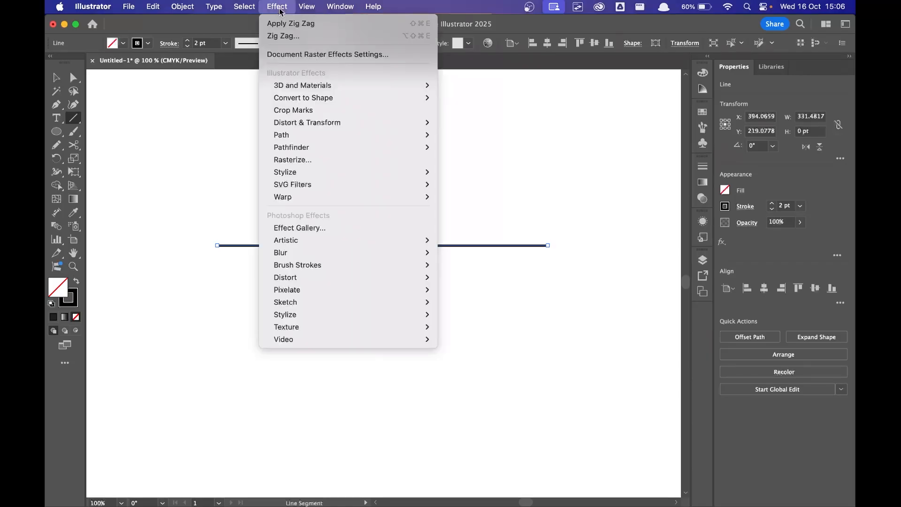
mouse_move(332, 128)
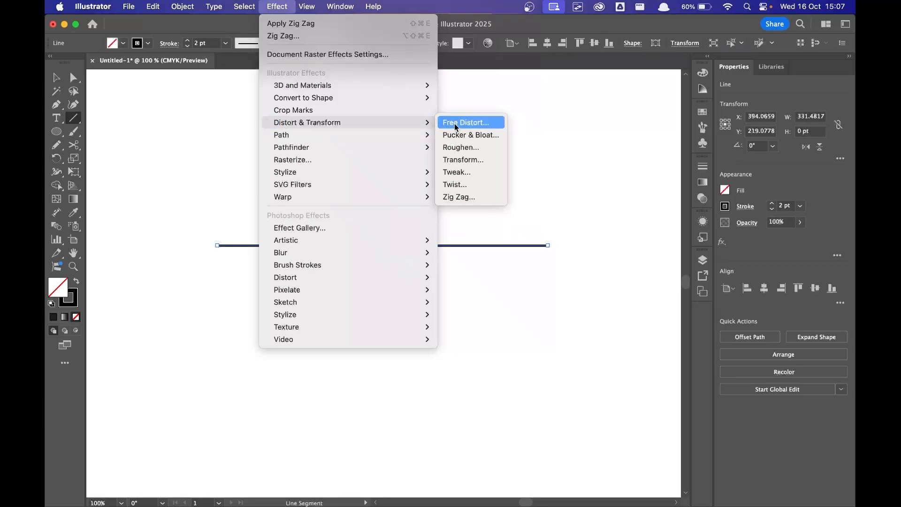
click(463, 196)
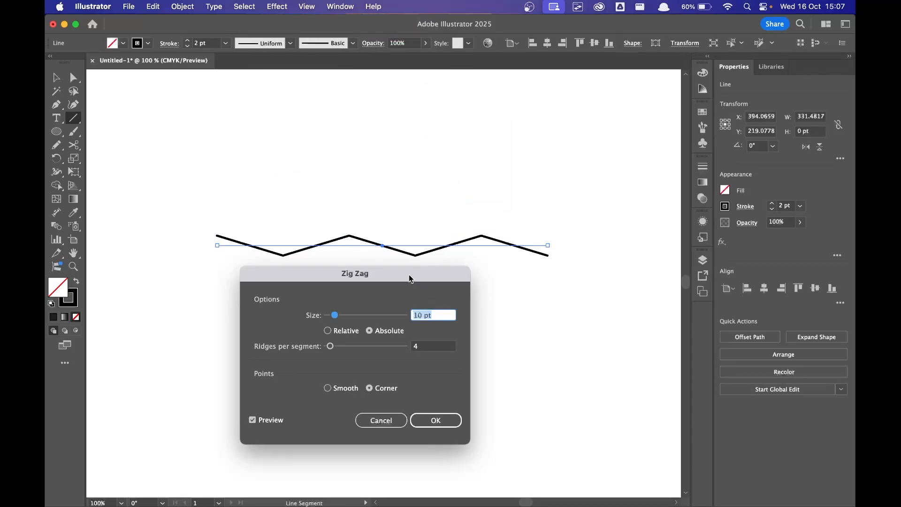
drag(410, 276, 461, 284)
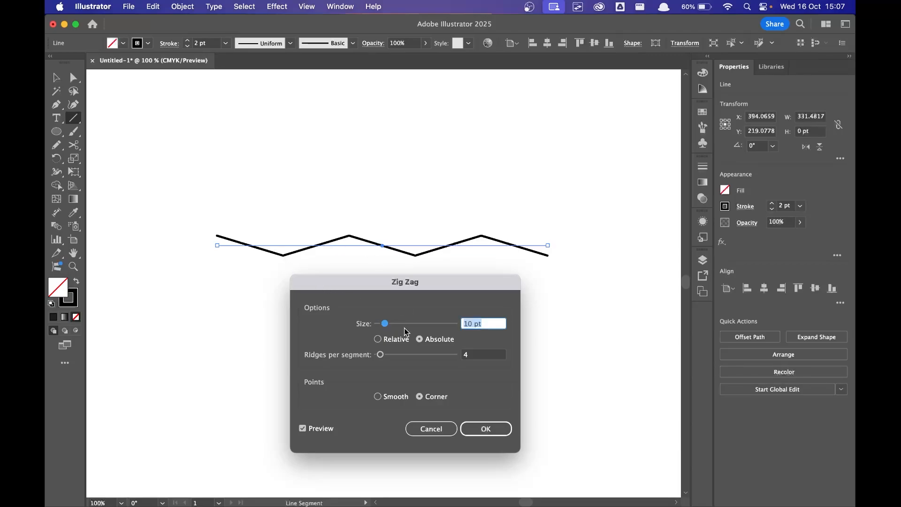
click(378, 396)
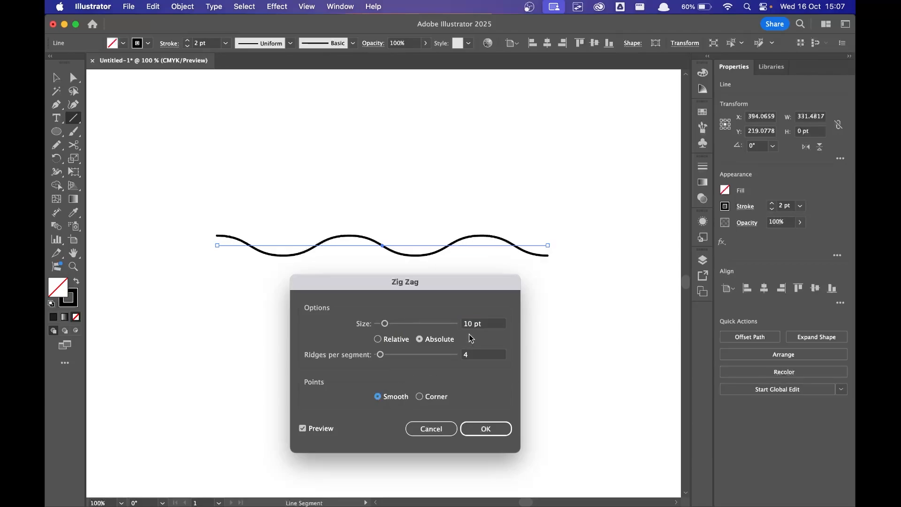
drag(386, 323, 390, 323)
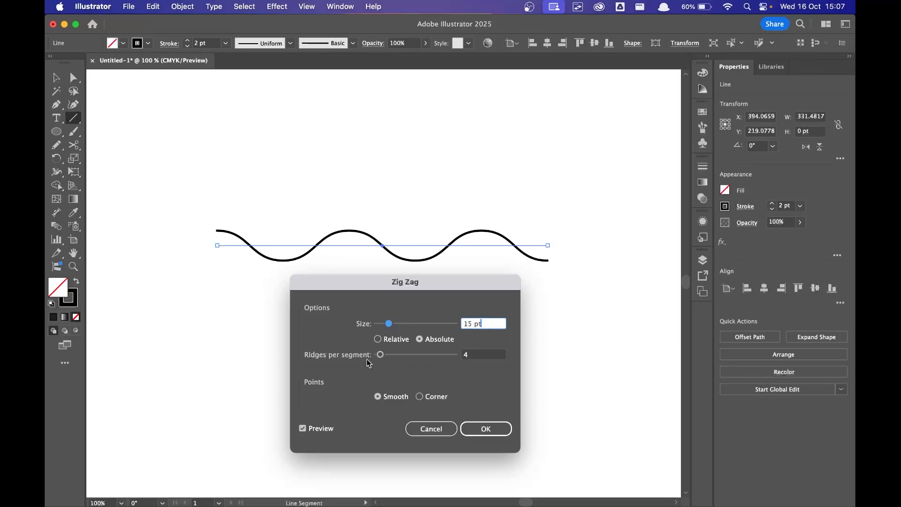
click(476, 357)
text(10)
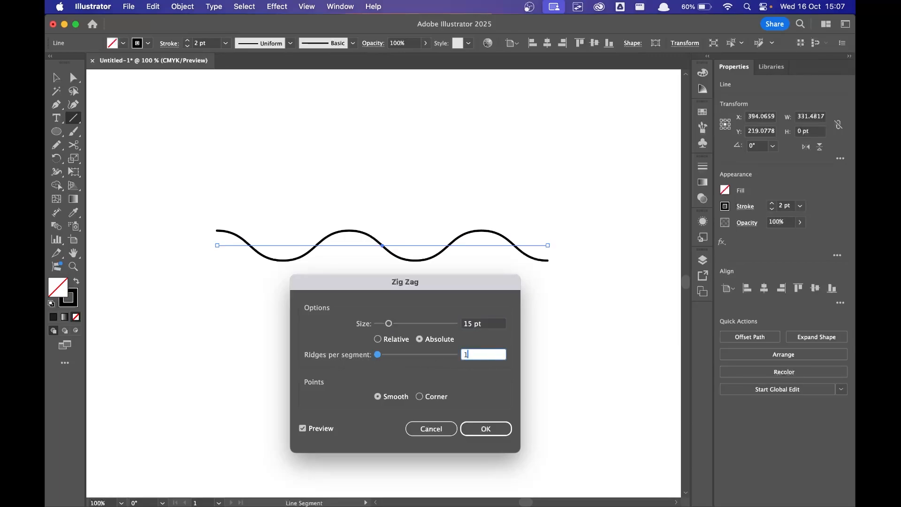
click(487, 429)
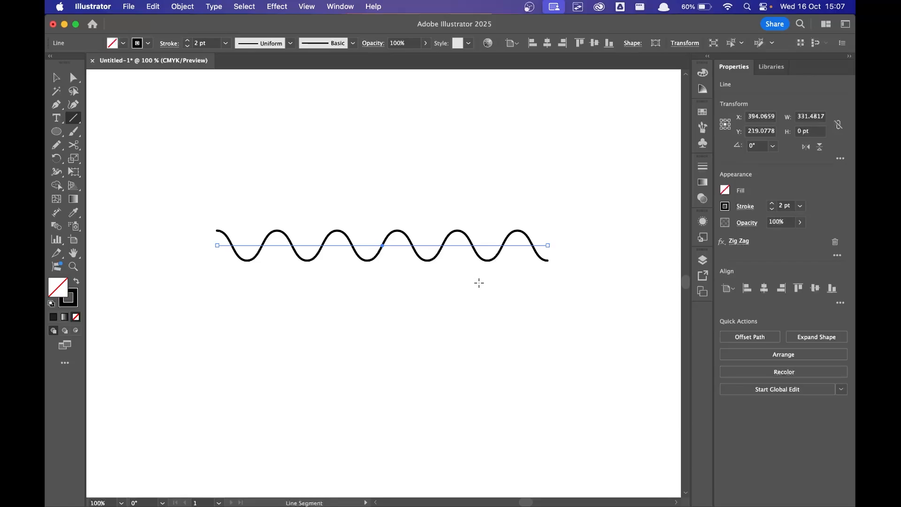
click(56, 78)
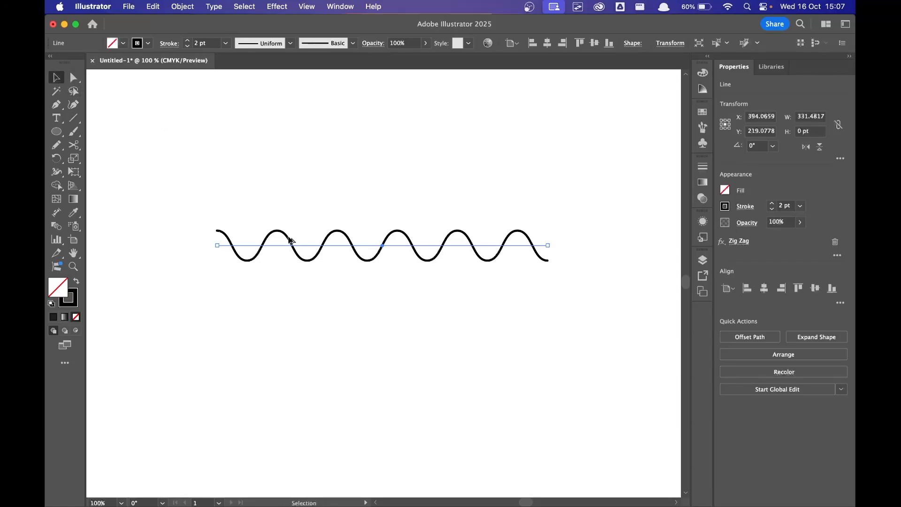
drag(290, 241, 290, 284)
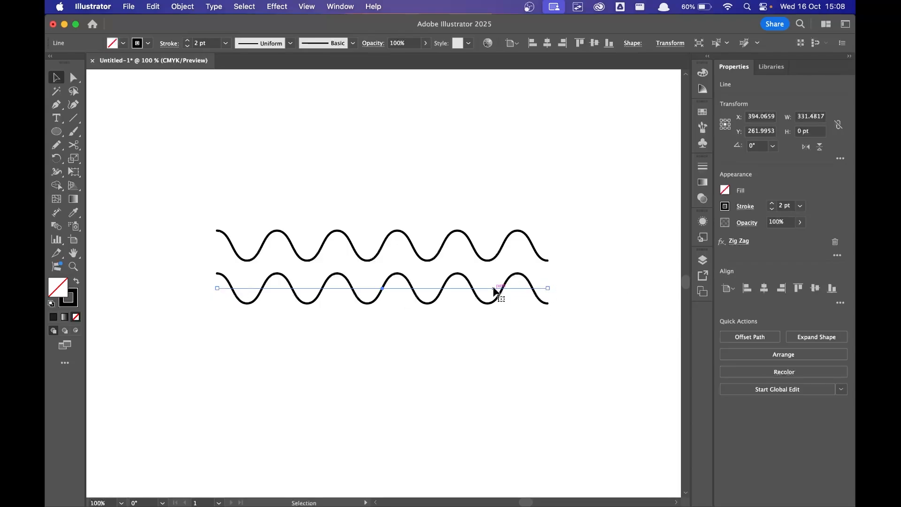
key(Delete)
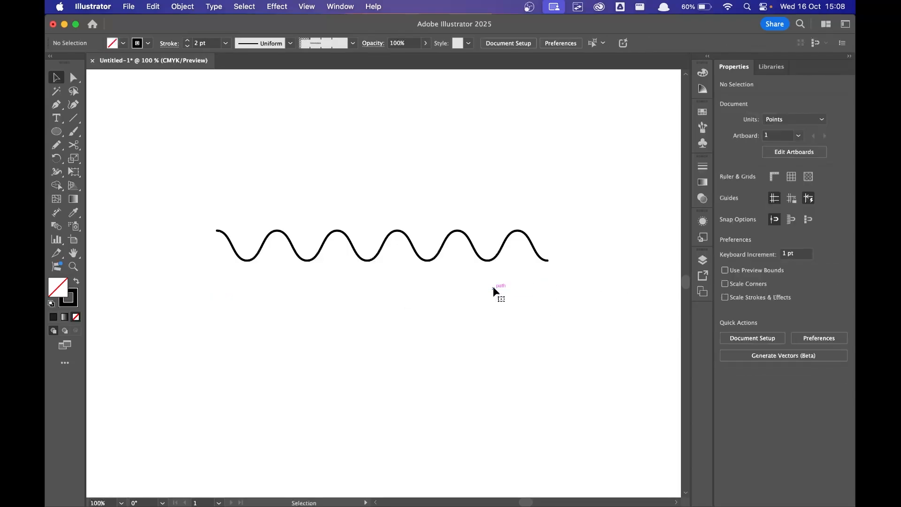
Expand the appearance of the wavy line into an editable path
scroll(496, 285, right, 1)
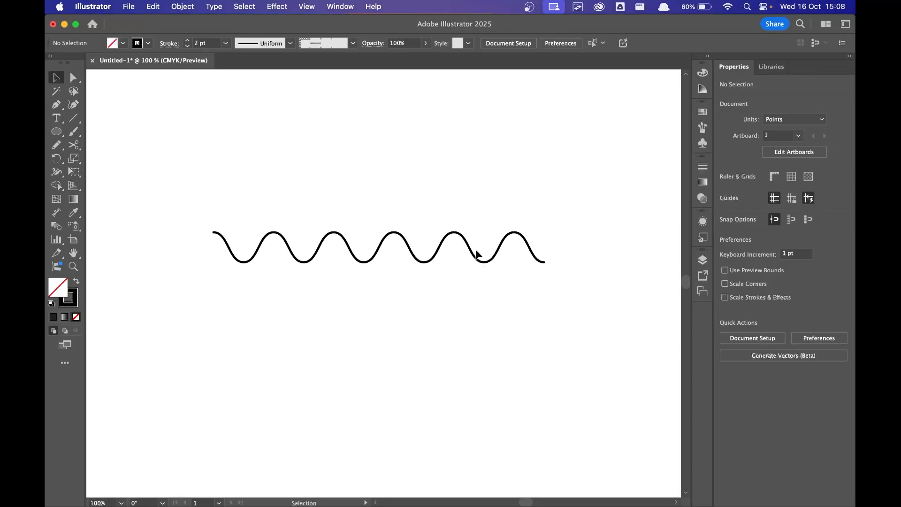
click(471, 254)
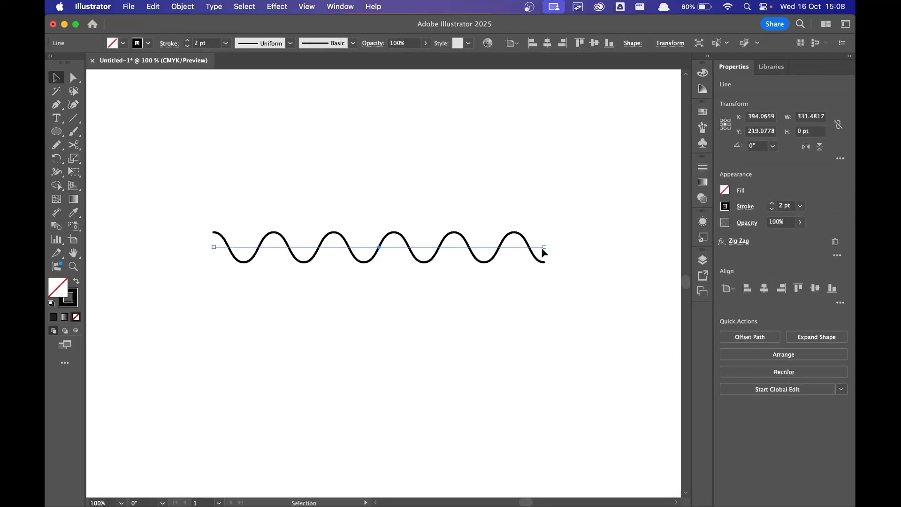
click(183, 6)
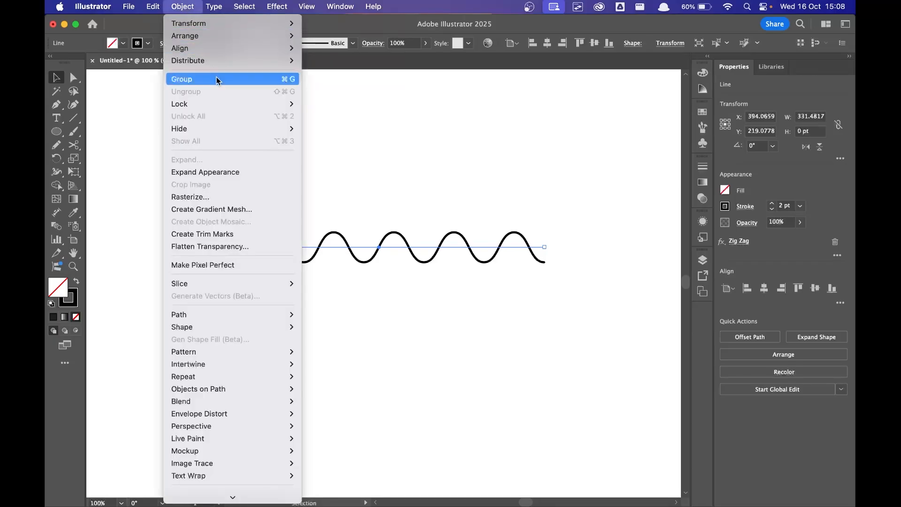
scroll(241, 201, down, 1)
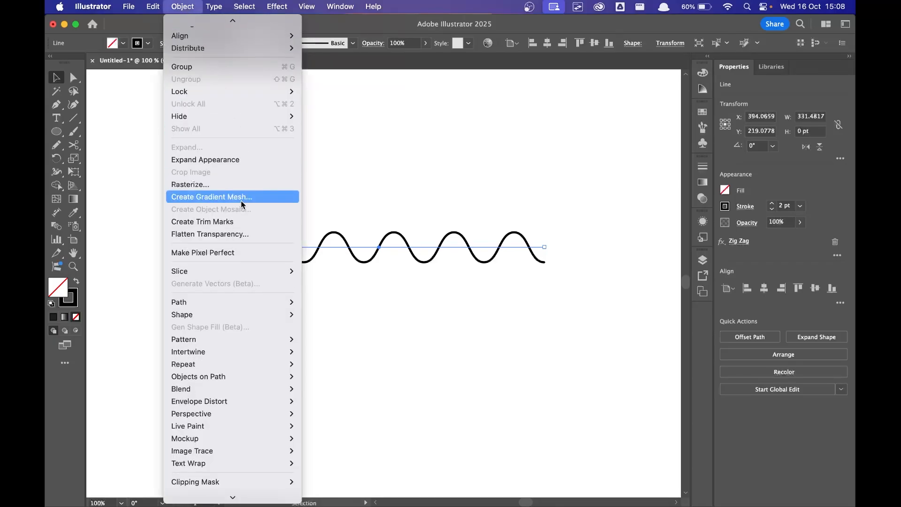
click(218, 161)
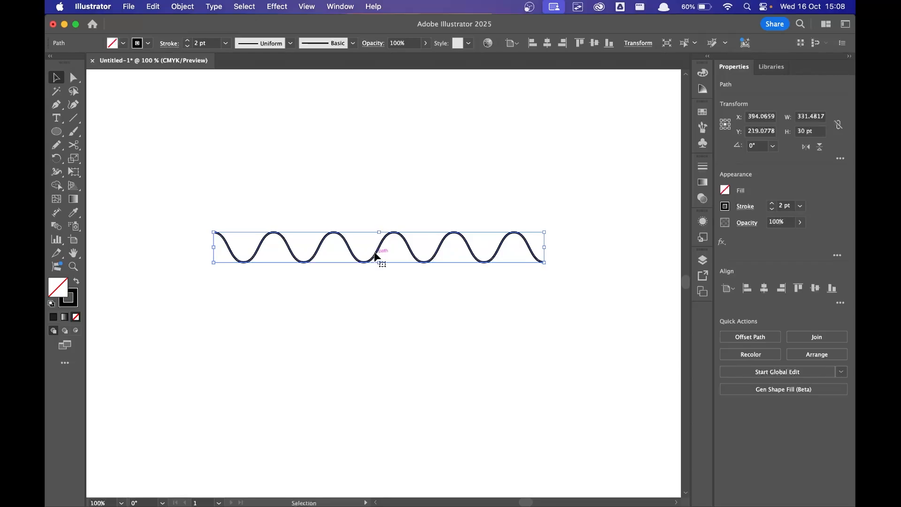
Duplicate the wave directly below the original and flip the copy vertically
drag(375, 255, 377, 299)
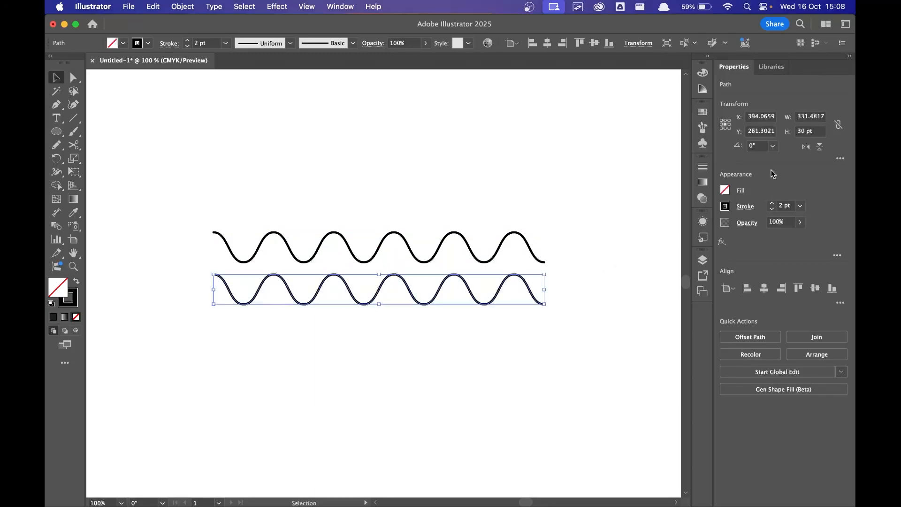
click(820, 147)
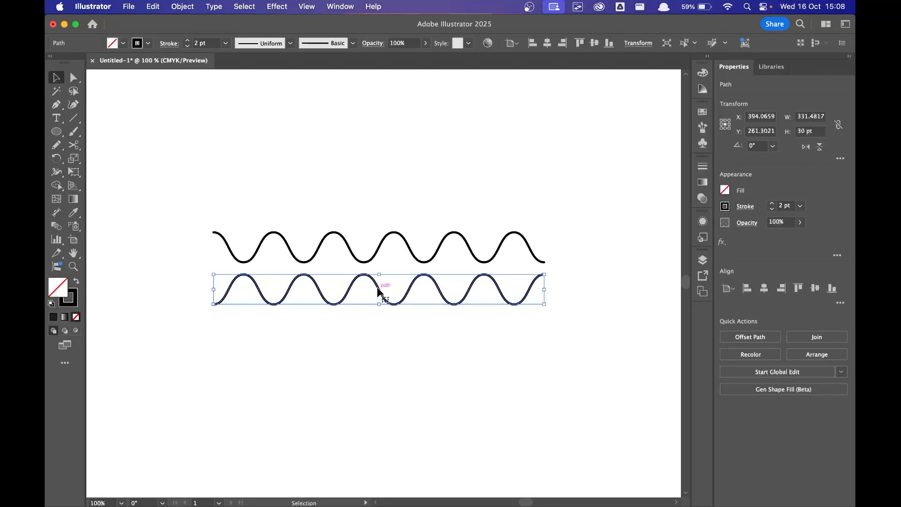
Move the flipped wave onto the original and align both waves by their horizontal and vertical centers
drag(377, 288, 380, 248)
drag(187, 213, 585, 317)
click(766, 292)
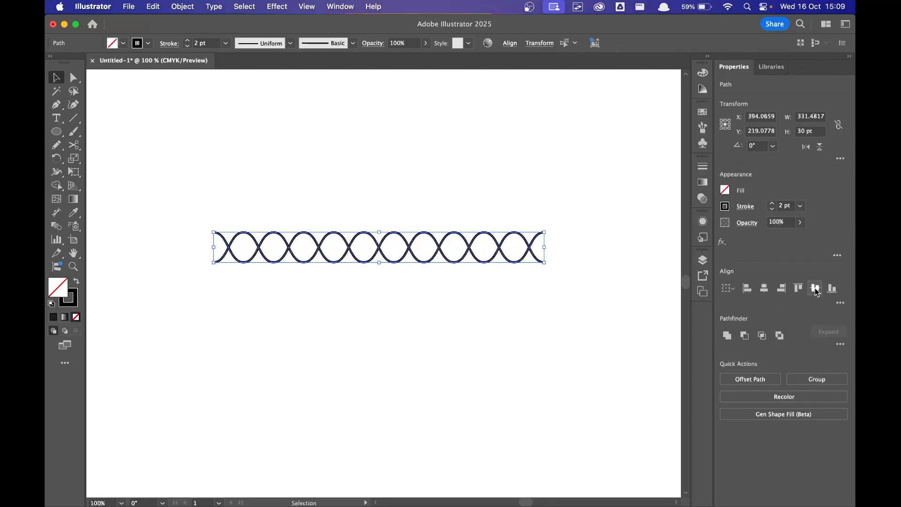
click(453, 325)
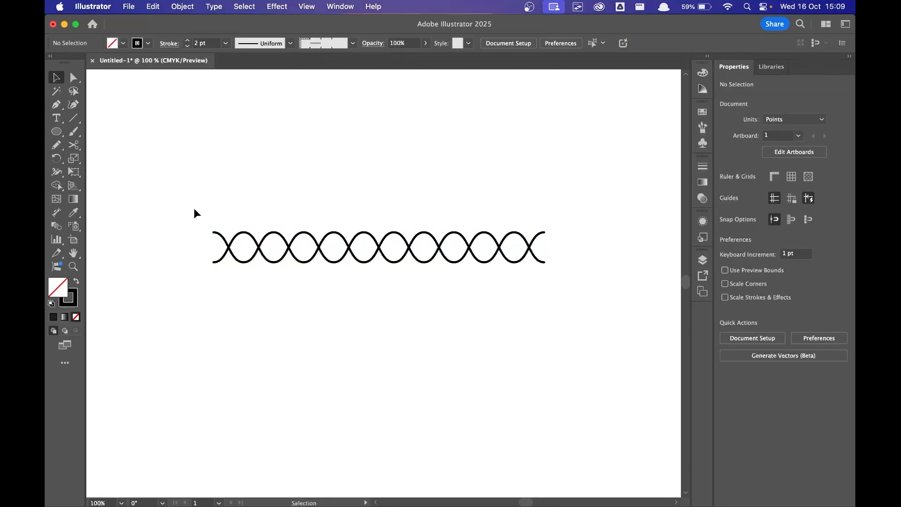
Scale both overlapping waves down proportionally to about 98 pt wide and 9 pt high
drag(194, 210, 564, 281)
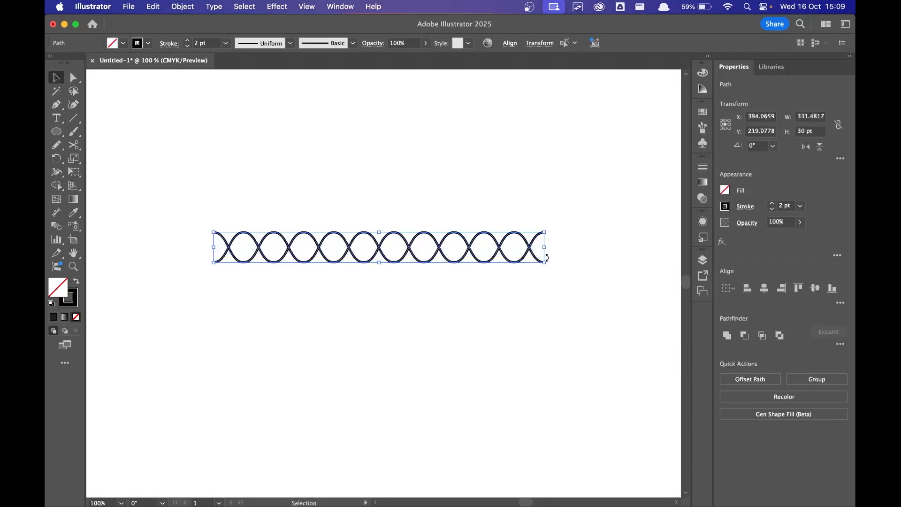
click(513, 274)
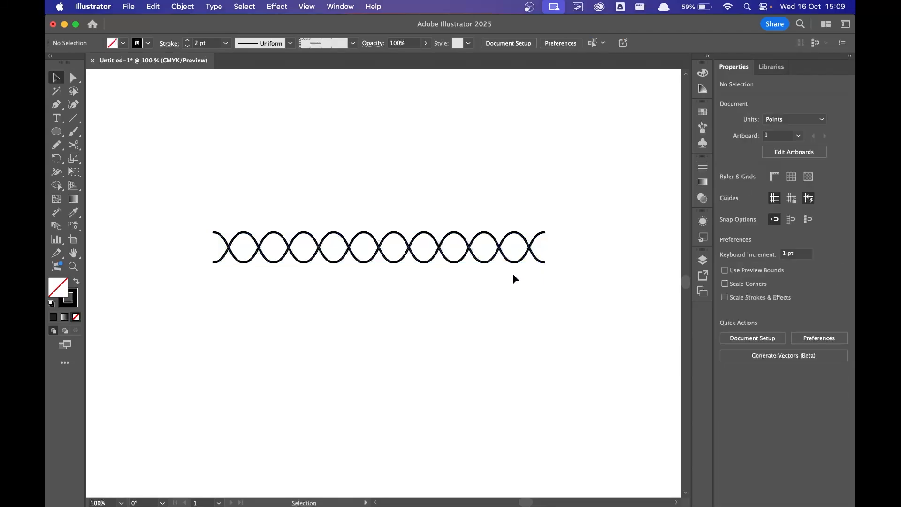
scroll(512, 273, down, 2)
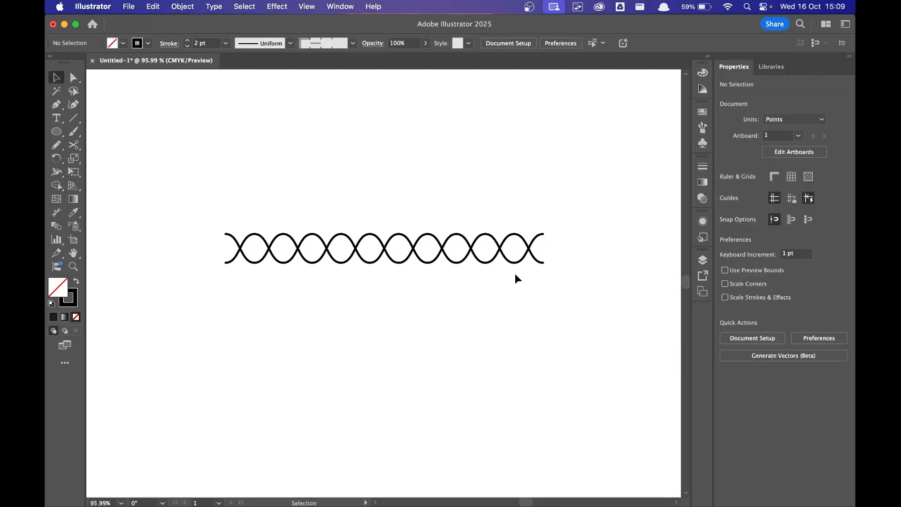
scroll(516, 275, down, 3)
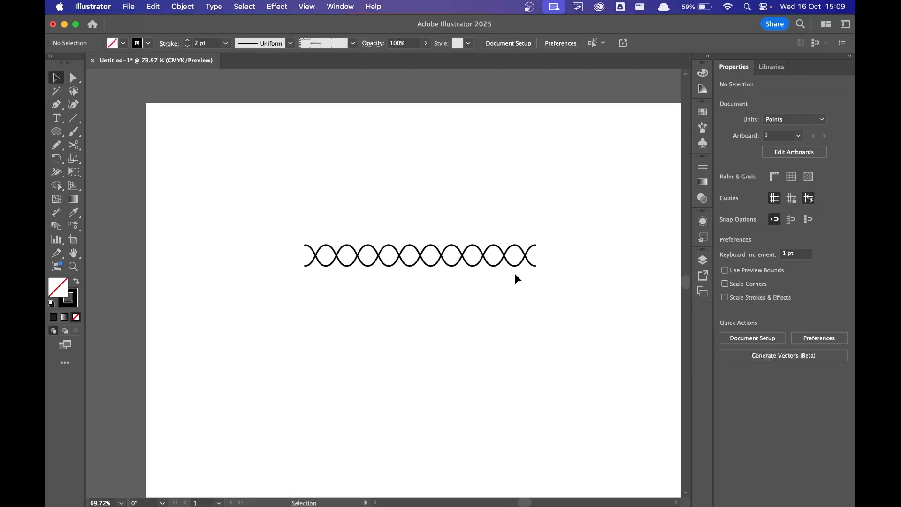
drag(513, 287, 463, 260)
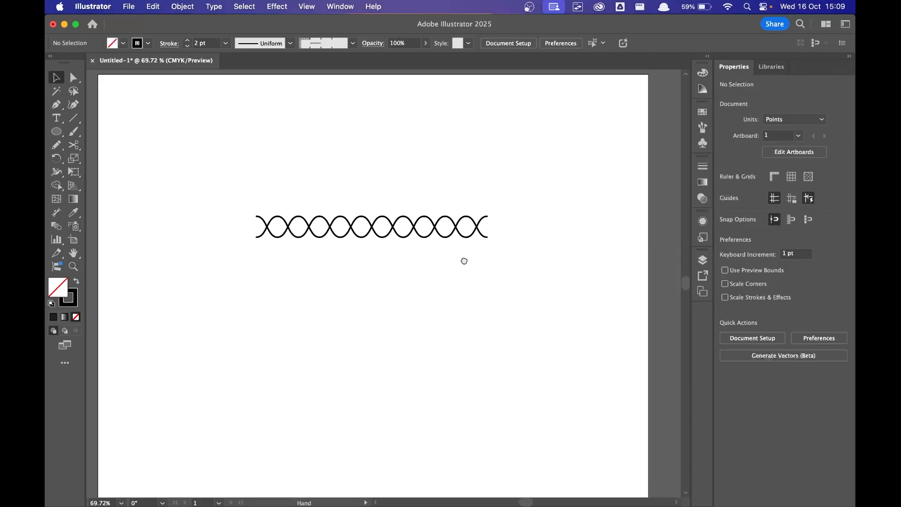
drag(209, 177, 534, 305)
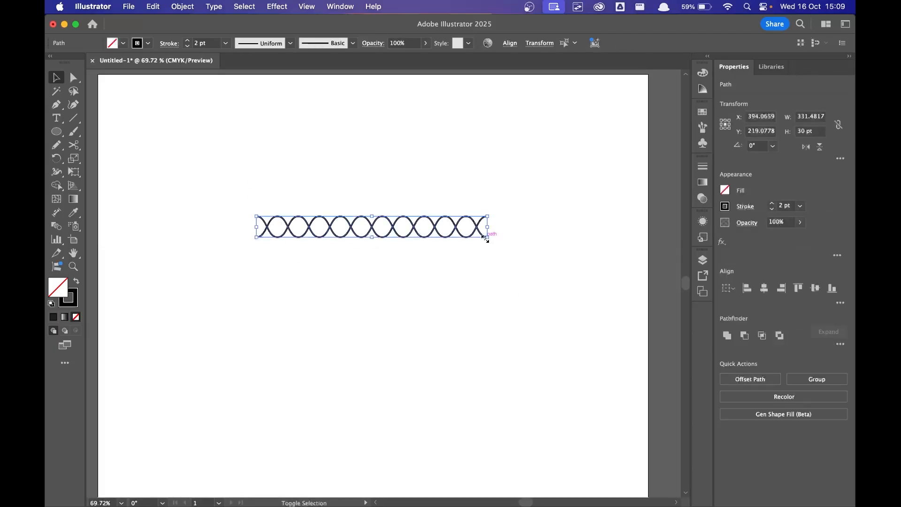
drag(487, 238, 430, 224)
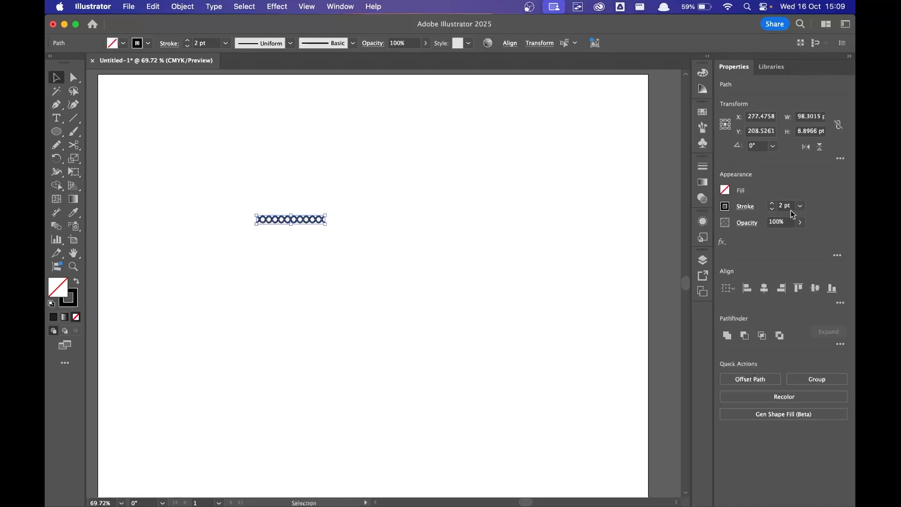
Set the stroke weight of both waves to 1 pt and move them near the artboard's upper-left corner
click(772, 210)
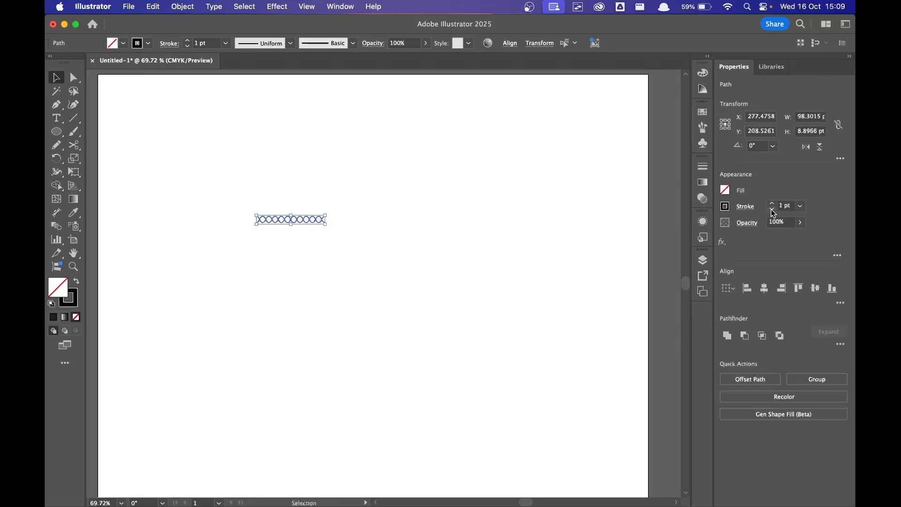
drag(320, 220, 226, 161)
scroll(259, 181, up, 1)
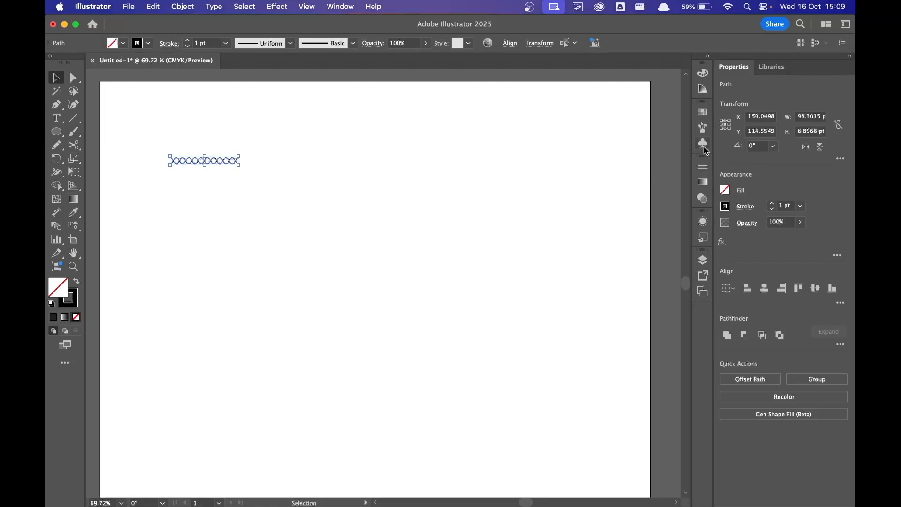
Create a new pattern brush from the two selected waves, using the Auto-Centered option for the outer corner tile
click(703, 126)
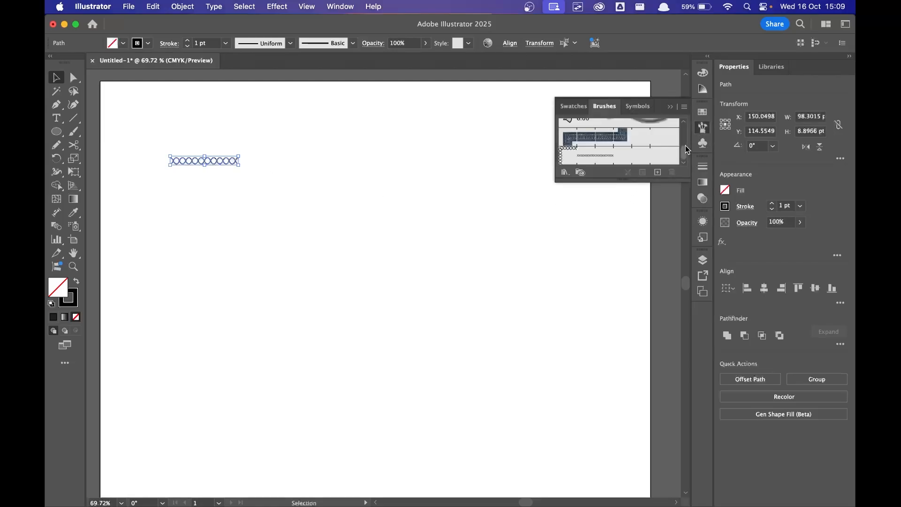
click(658, 173)
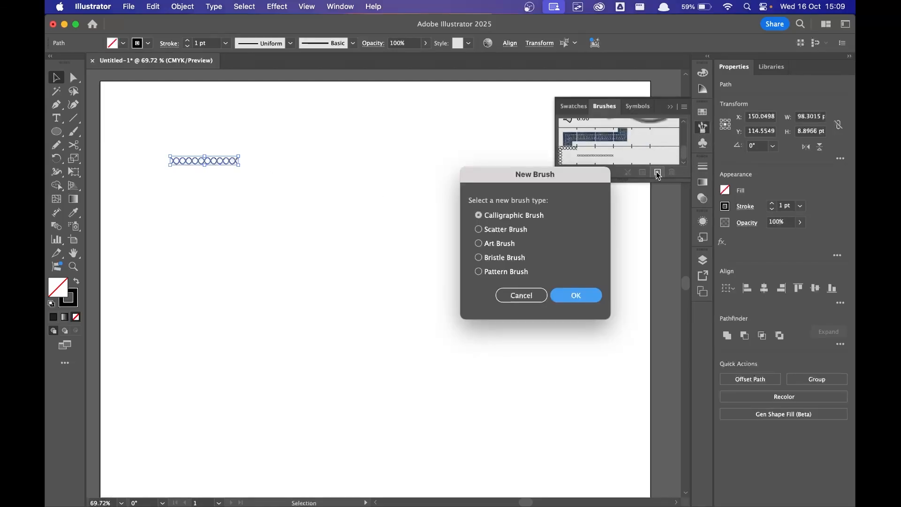
click(490, 271)
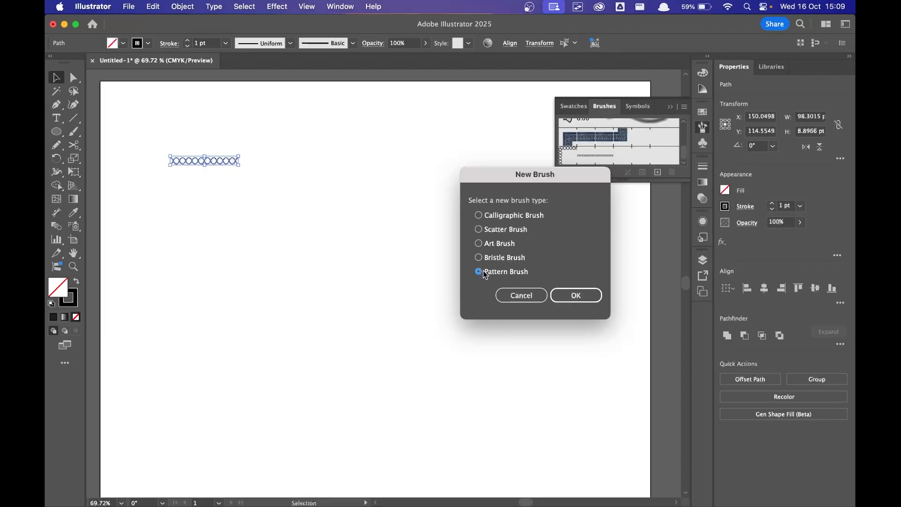
click(572, 301)
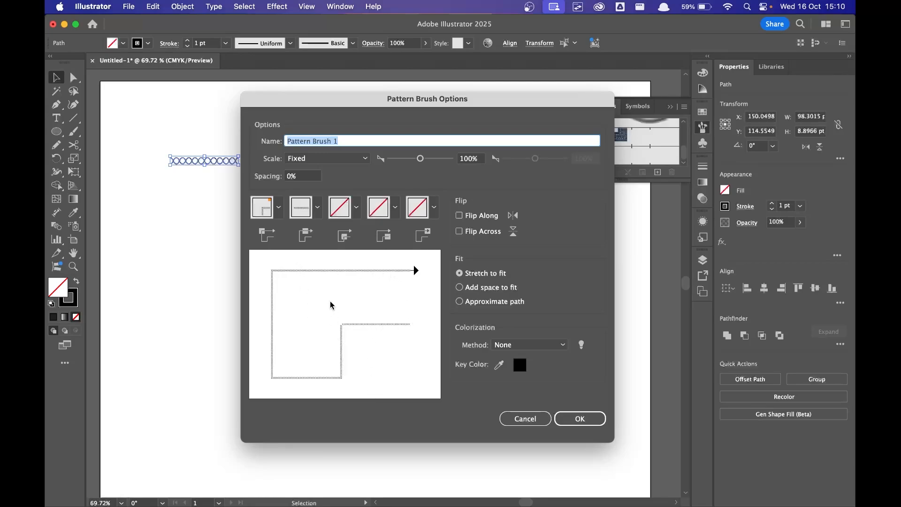
click(279, 208)
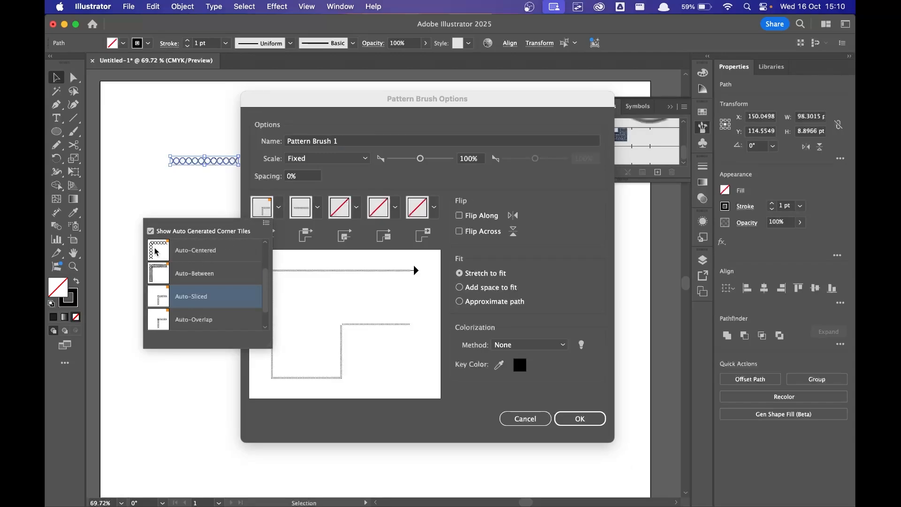
click(215, 252)
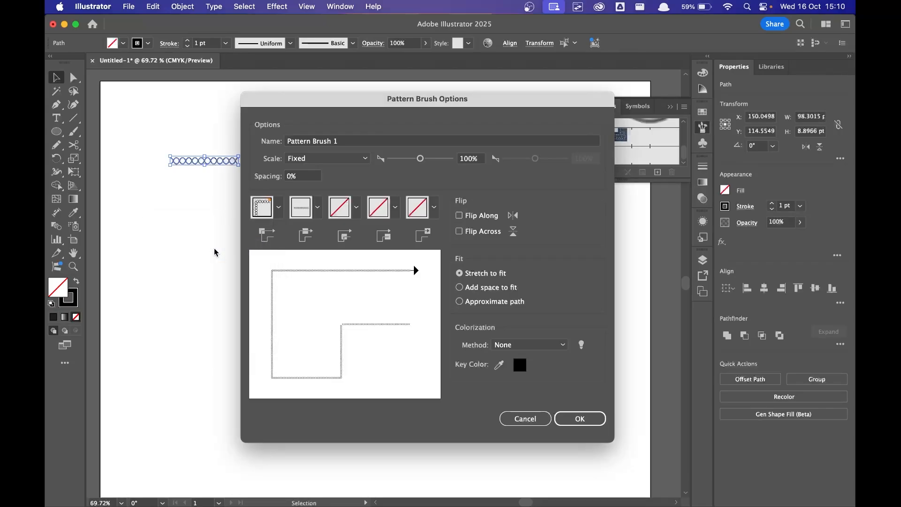
click(590, 421)
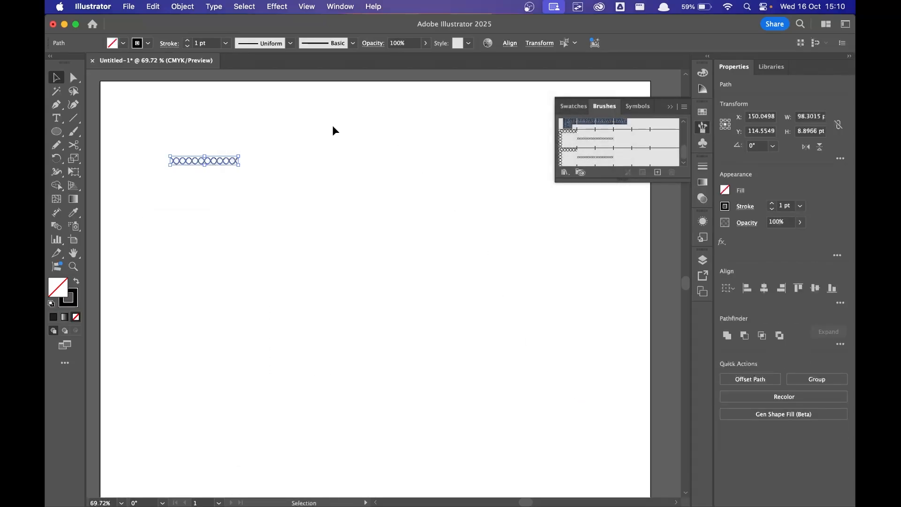
Draw a horizontal line about 546 pt long with the new wave pattern brush applied and place it just below the small waves
click(74, 118)
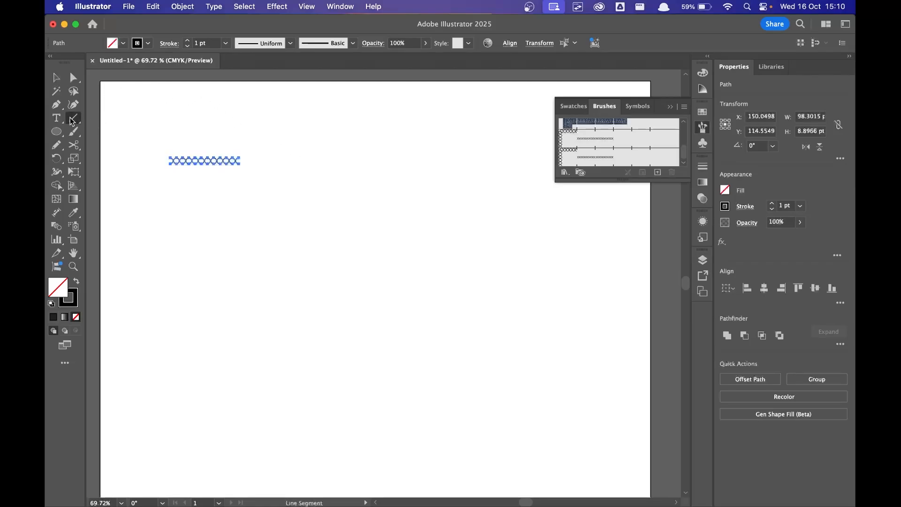
drag(170, 262, 550, 269)
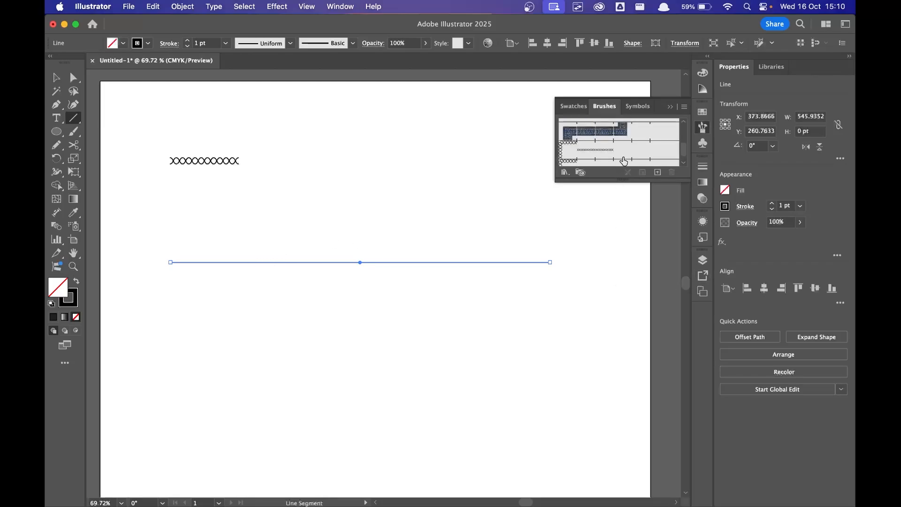
scroll(624, 161, down, 1)
click(625, 160)
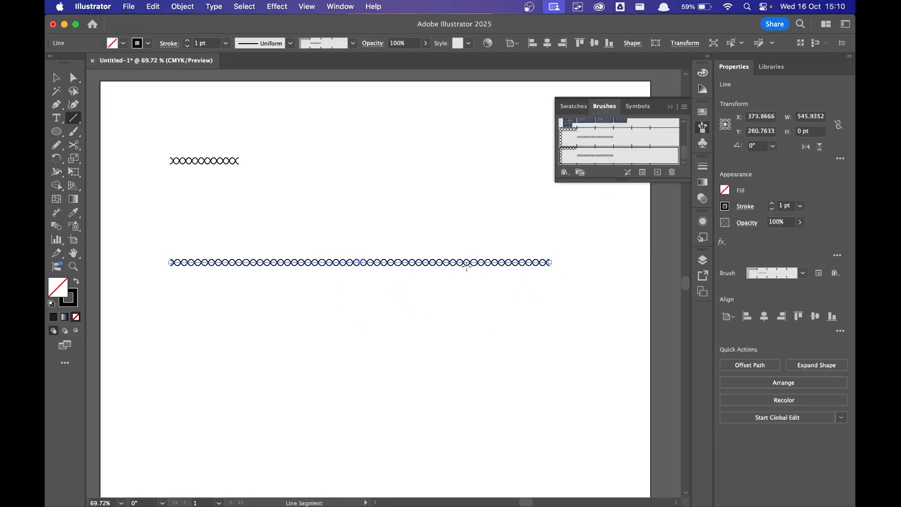
click(56, 78)
drag(335, 263, 321, 193)
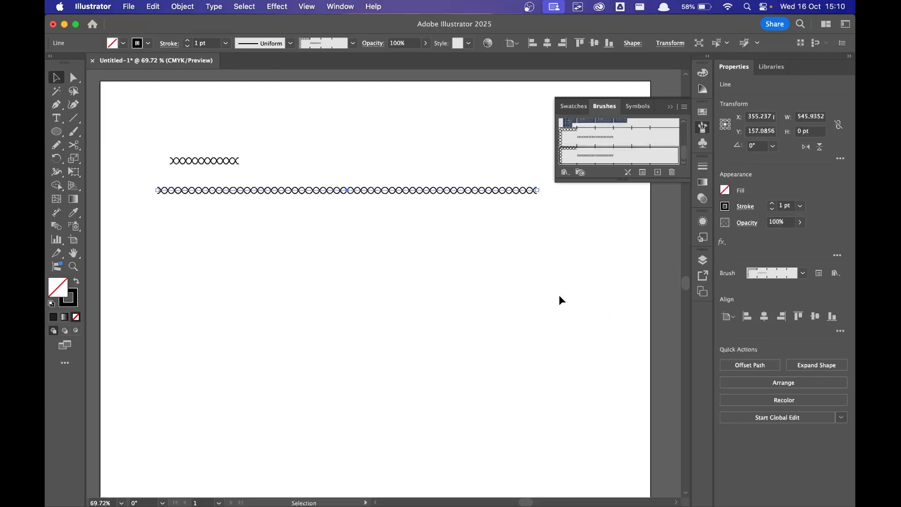
Draw a circle about 275 pt in diameter below the patterned line and apply the new wave pattern brush to it
click(57, 132)
drag(260, 256, 451, 401)
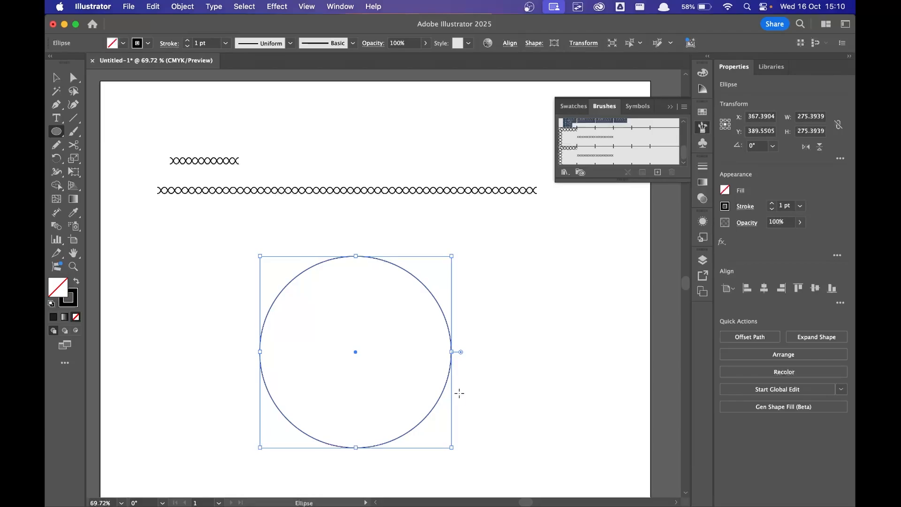
click(609, 162)
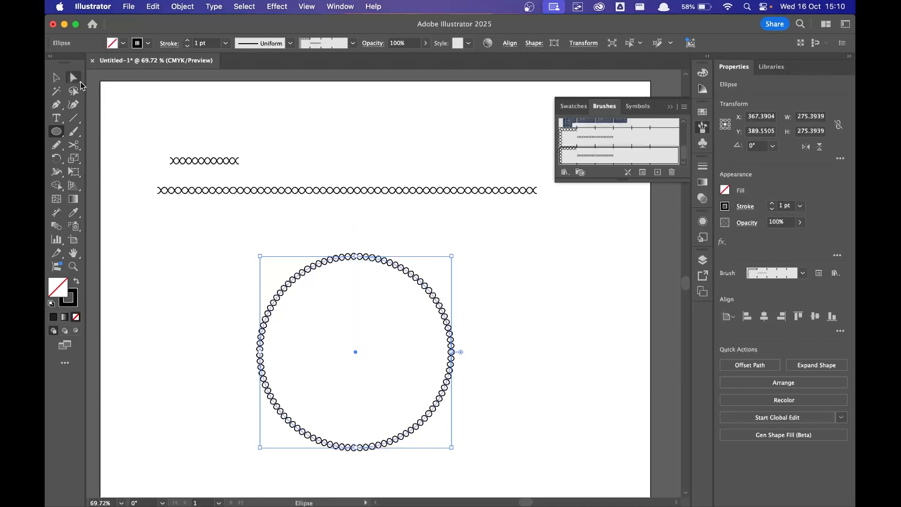
click(57, 78)
click(493, 297)
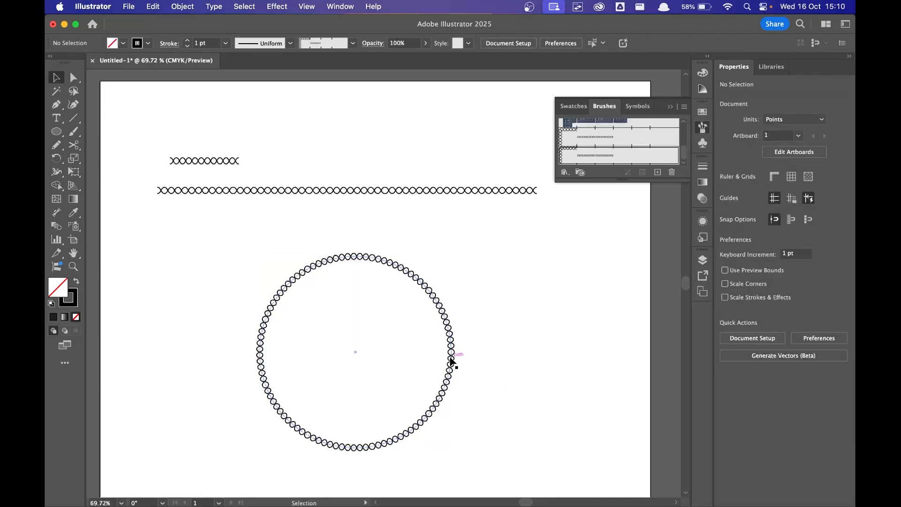
Move the patterned circle up toward the line and scale it down proportionally to about 205 pt in diameter
drag(453, 361, 440, 337)
drag(438, 425, 393, 379)
drag(378, 351, 406, 359)
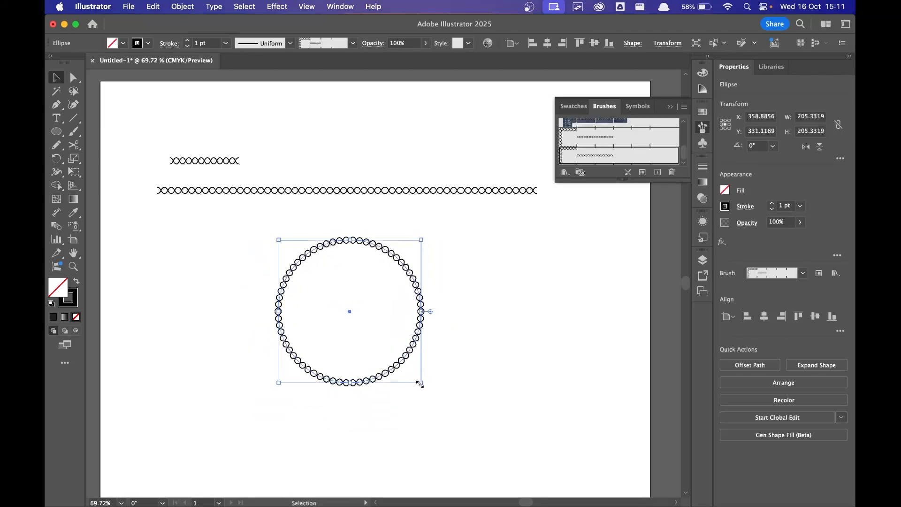